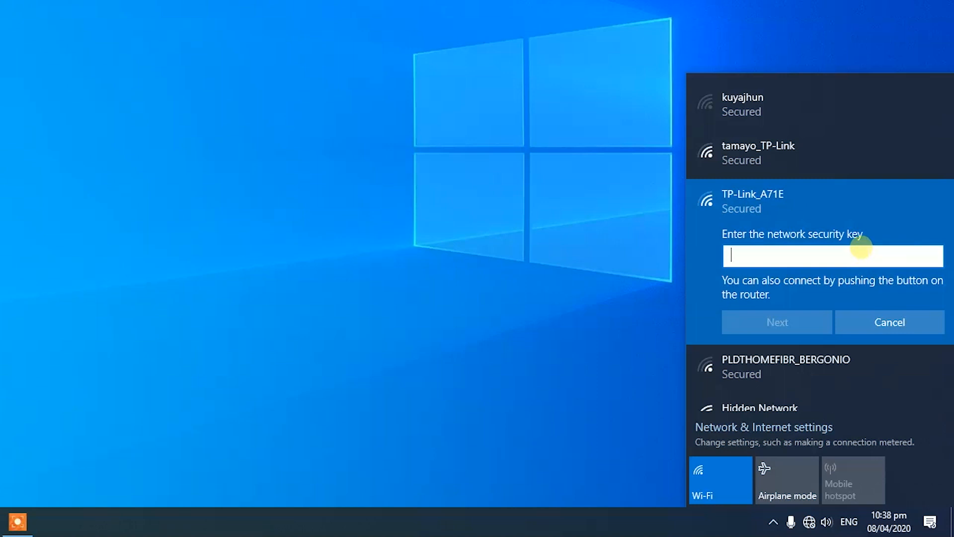
Step: Enter the Wi-Fi key to join TP-Link_A71E, then launch Chrome on a new tab
{"action": "type", "text": "********"}
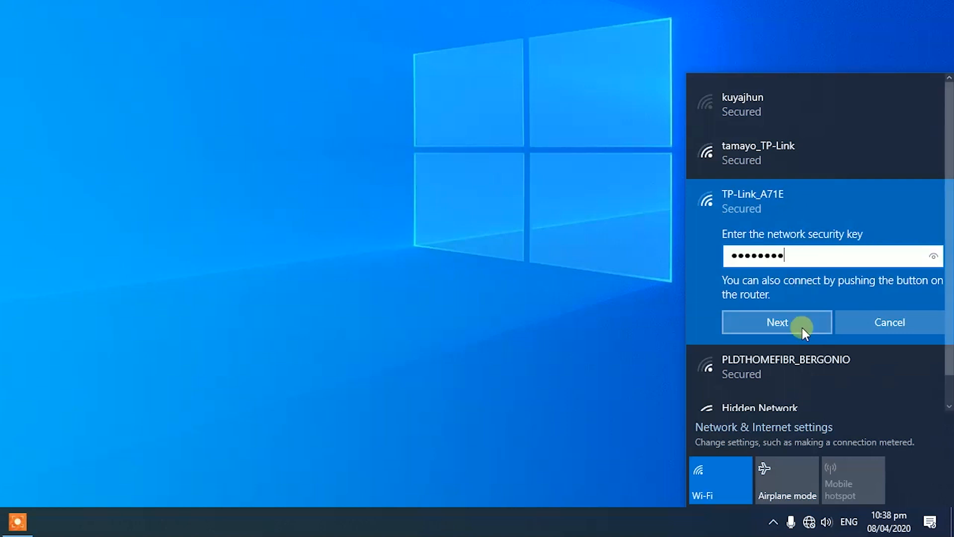
{"action": "left_click", "coordinate": [802, 326]}
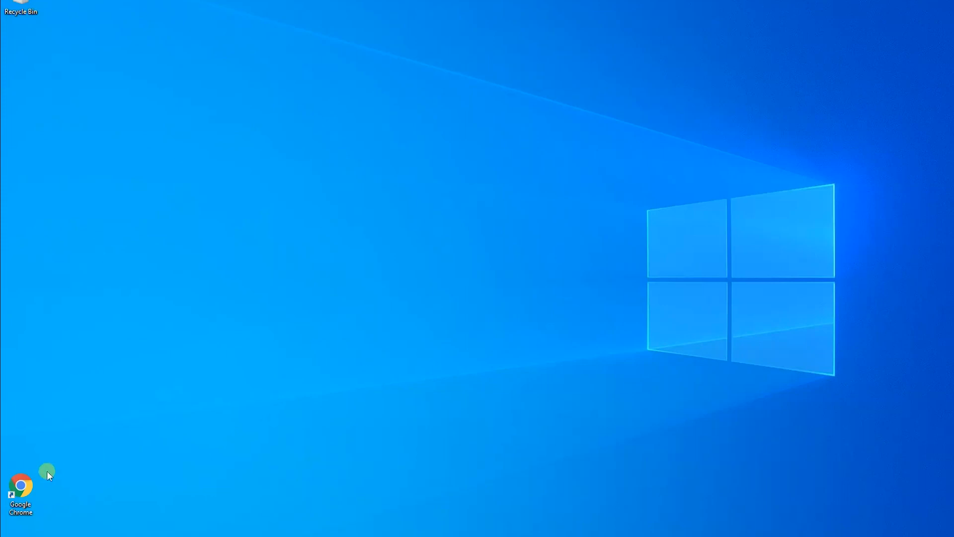
{"action": "double_click", "coordinate": [24, 486]}
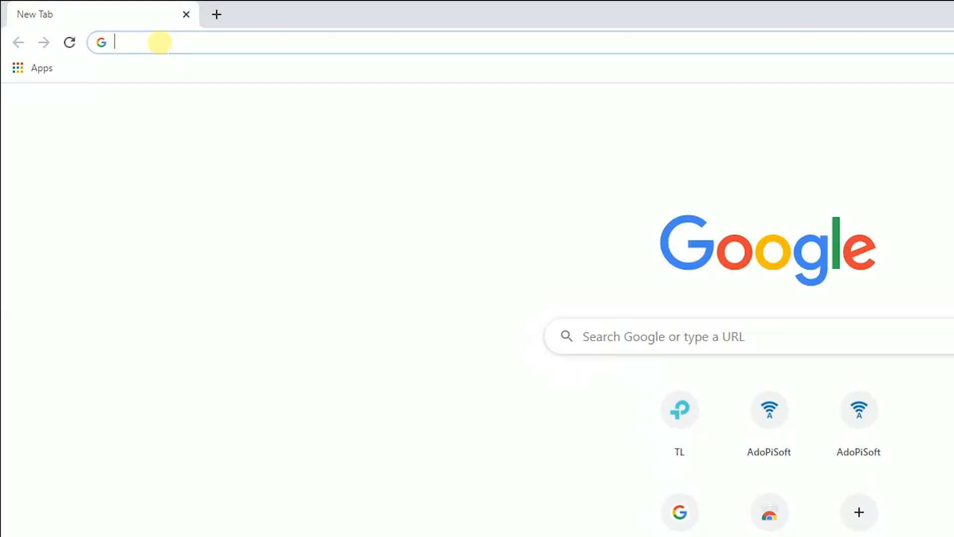
Step: Load 192.168.0.1, keep English, and log in with the admin username and password
{"action": "type", "text": "192.168.0.1"}
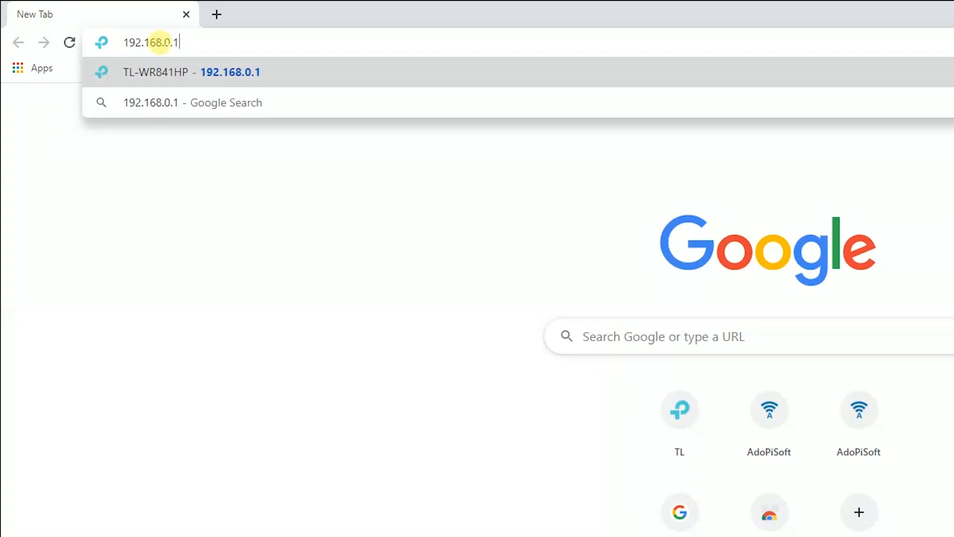
{"action": "key", "text": "Return"}
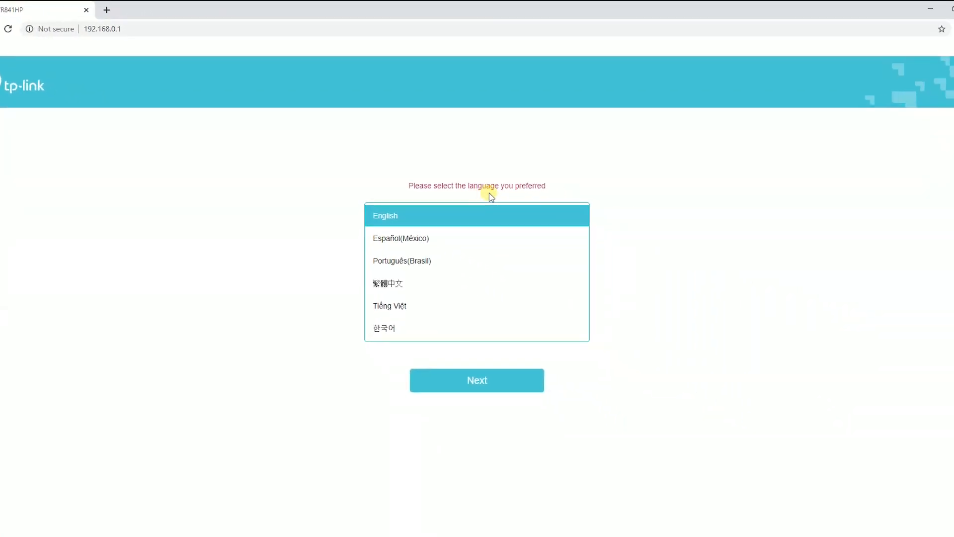
{"action": "left_click", "coordinate": [497, 396]}
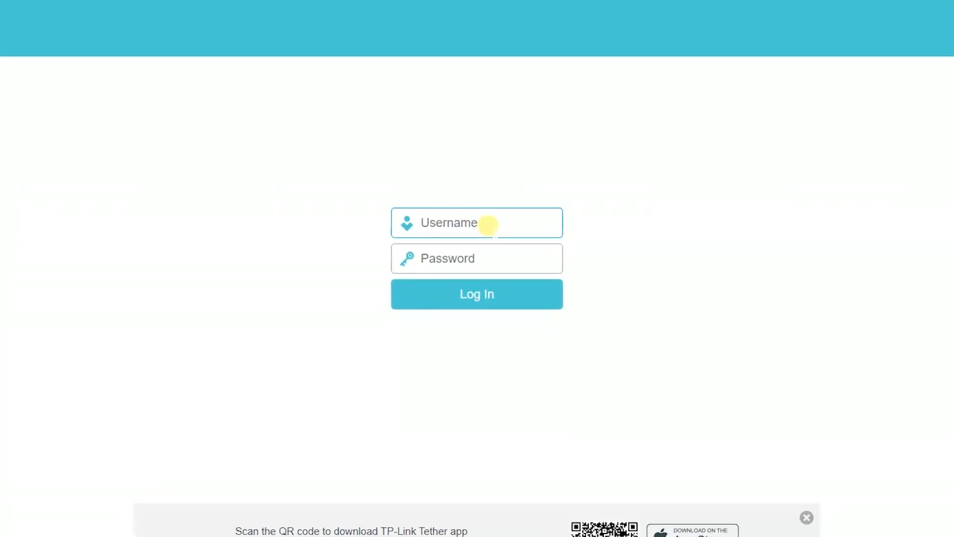
{"action": "type", "text": "admin"}
{"action": "key", "text": "Tab"}
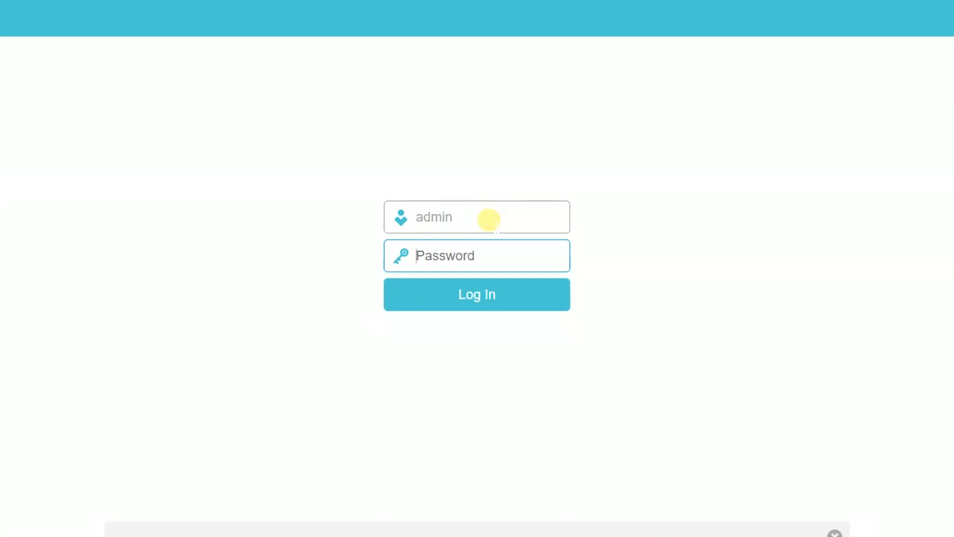
{"action": "type", "text": "ad"}
{"action": "left_click", "coordinate": [500, 294]}
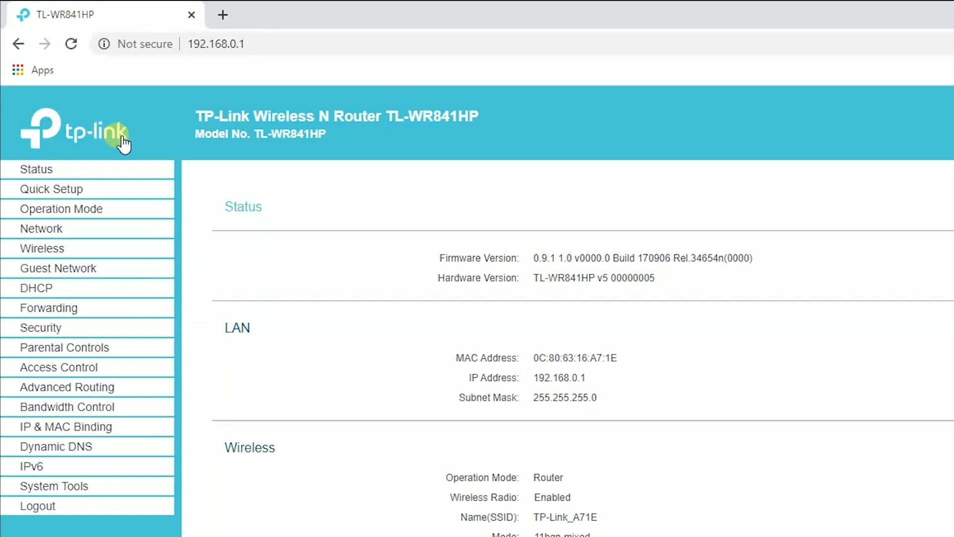
Step: Select Disable Wireless Security under Wireless > Wireless Security and save it
{"action": "left_click", "coordinate": [62, 259]}
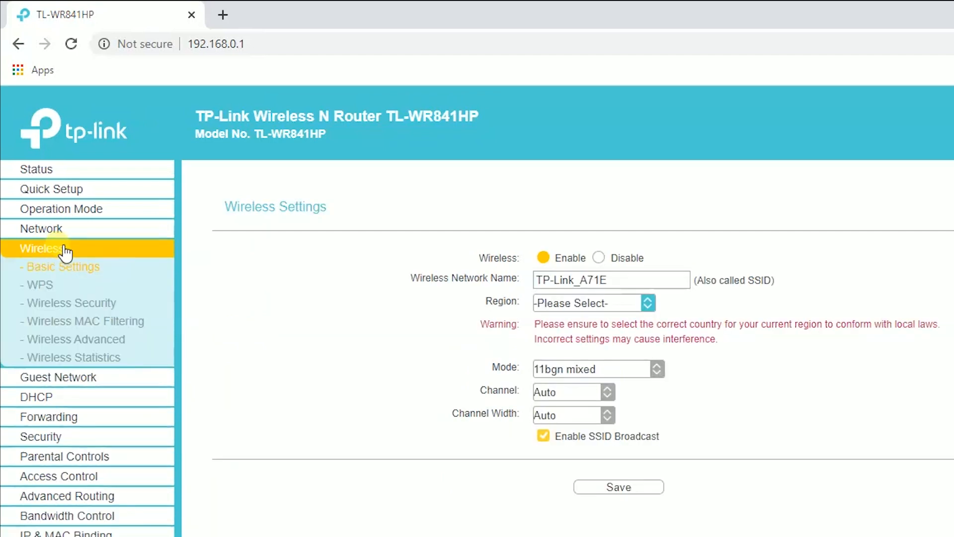
{"action": "left_click", "coordinate": [109, 313]}
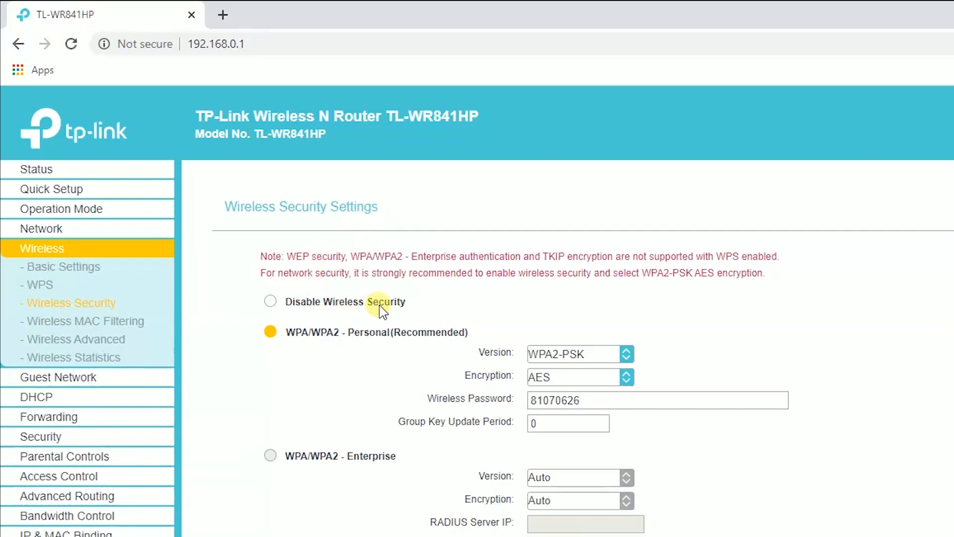
{"action": "left_click", "coordinate": [297, 302]}
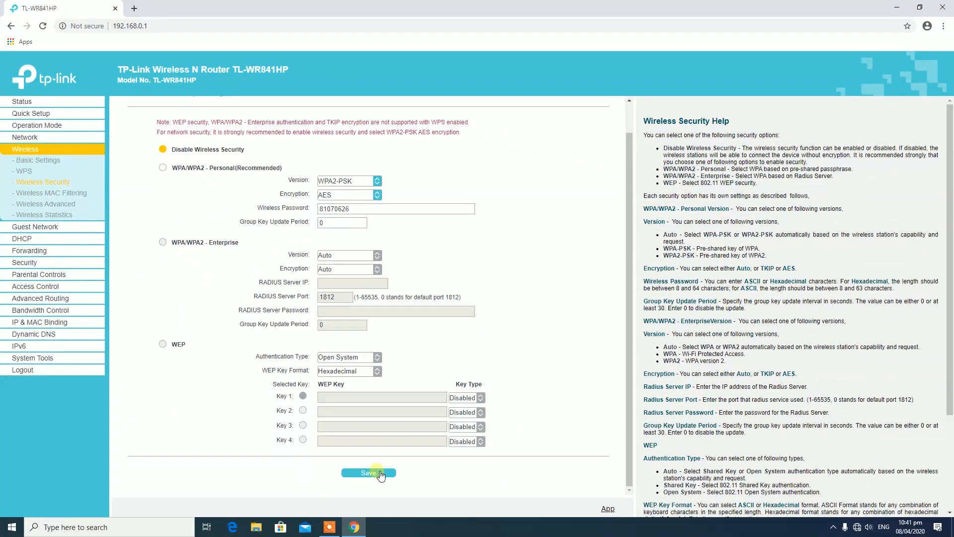
{"action": "left_click", "coordinate": [368, 473]}
{"action": "left_click", "coordinate": [857, 526]}
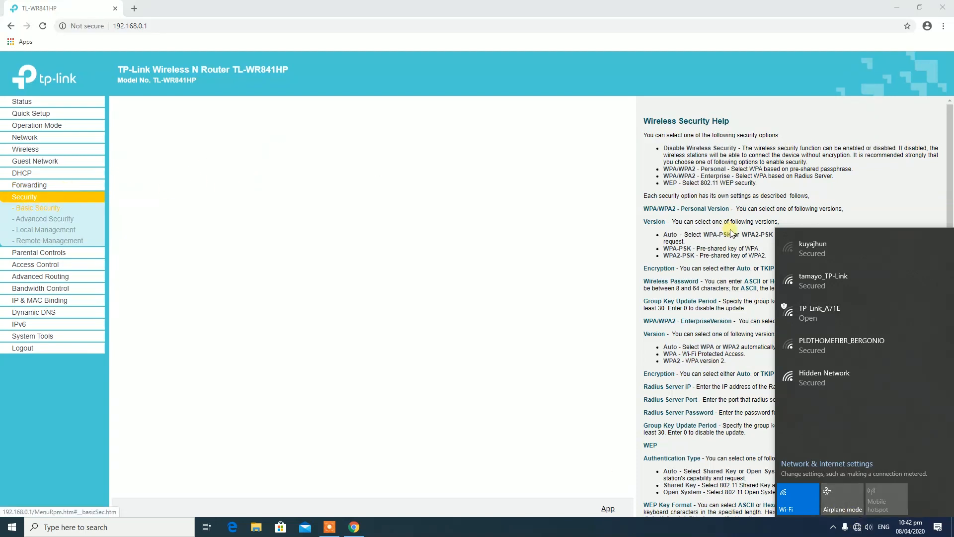
Step: Reconnect to TP-Link_A71E from the Wi-Fi list, now without a key
{"action": "left_click", "coordinate": [856, 526]}
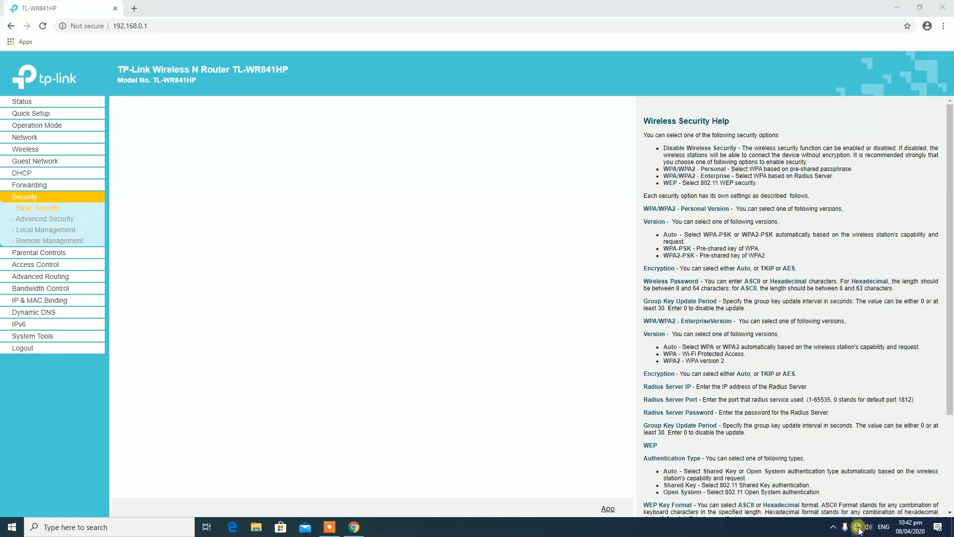
{"action": "left_click", "coordinate": [858, 527]}
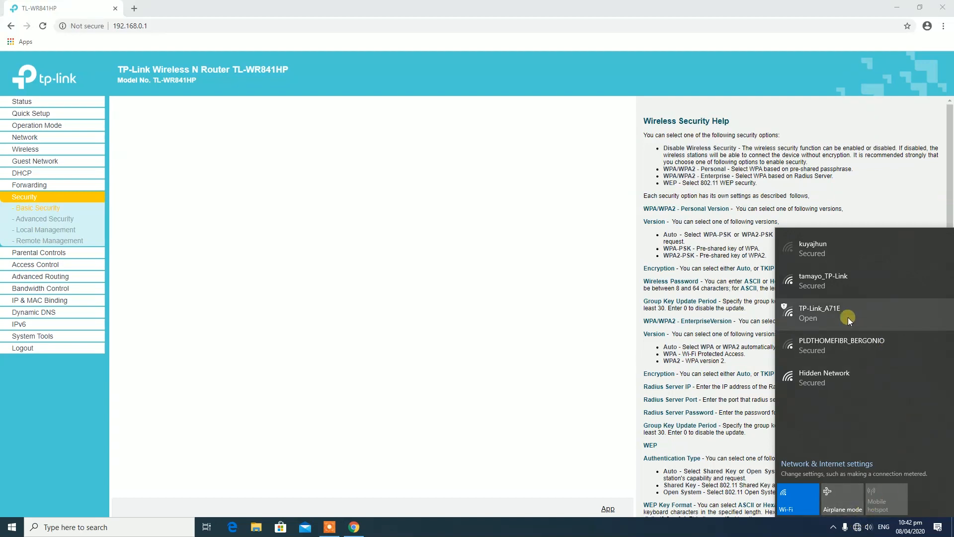
{"action": "left_click", "coordinate": [823, 318]}
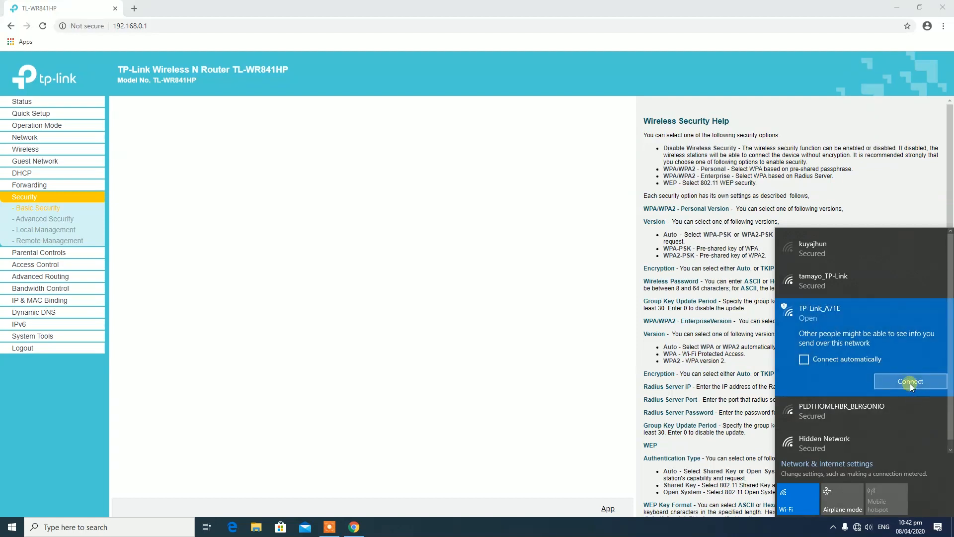
{"action": "left_click", "coordinate": [911, 383]}
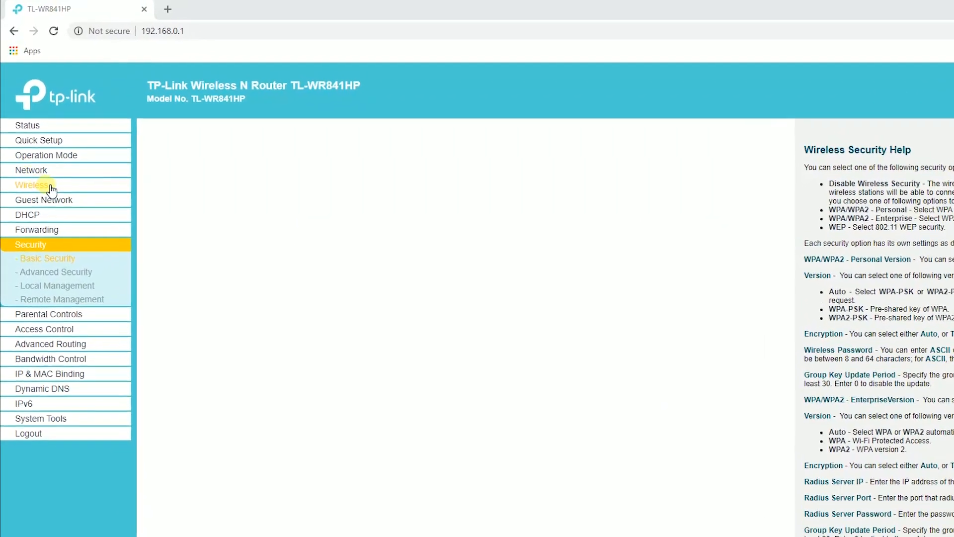
Step: Replace the SSID TP-Link_A71E with DIY PISOWIFI VENDO in Wireless Basic Settings
{"action": "left_click", "coordinate": [58, 205]}
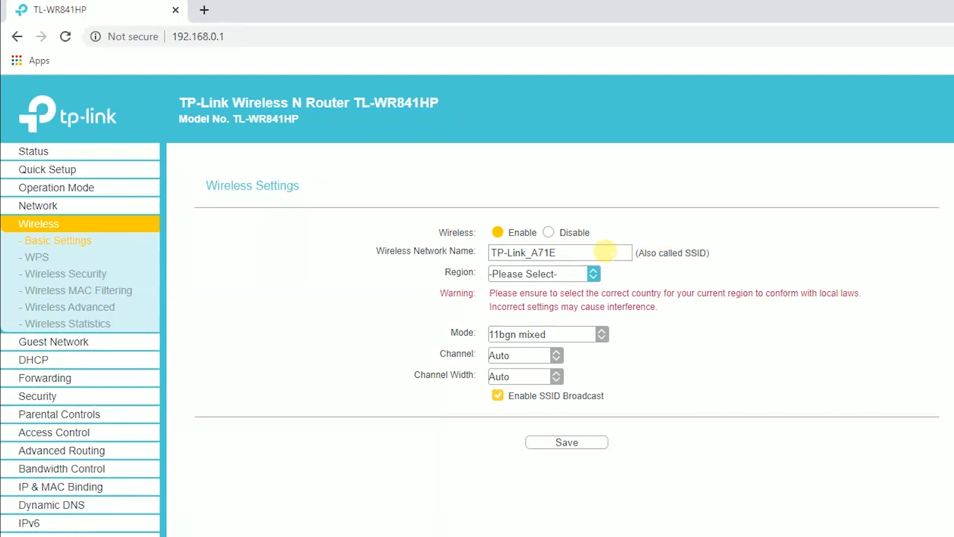
{"action": "left_click_drag", "start_coordinate": [605, 251], "coordinate": [359, 249]}
{"action": "key", "text": "BackSpace"}
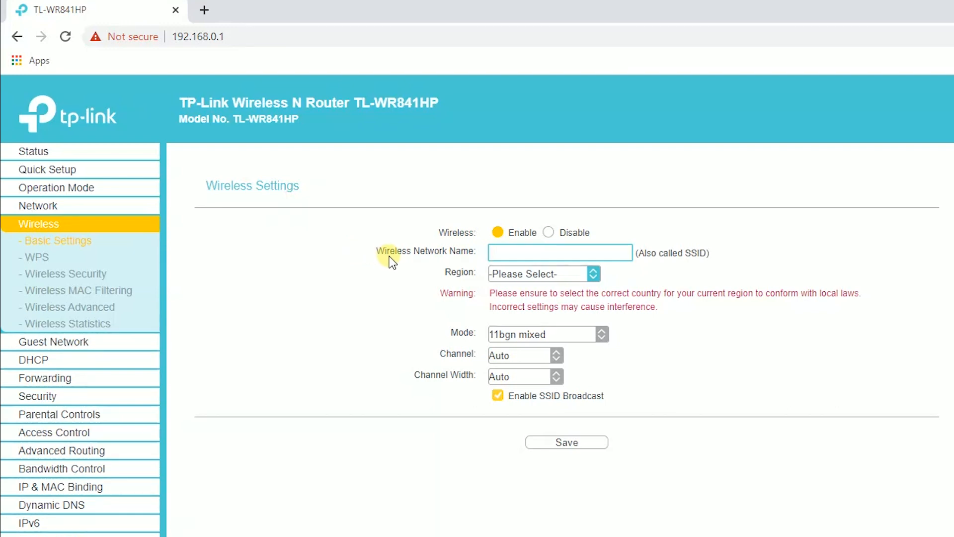
{"action": "type", "text": "DIY PISOWIFI VENDO"}
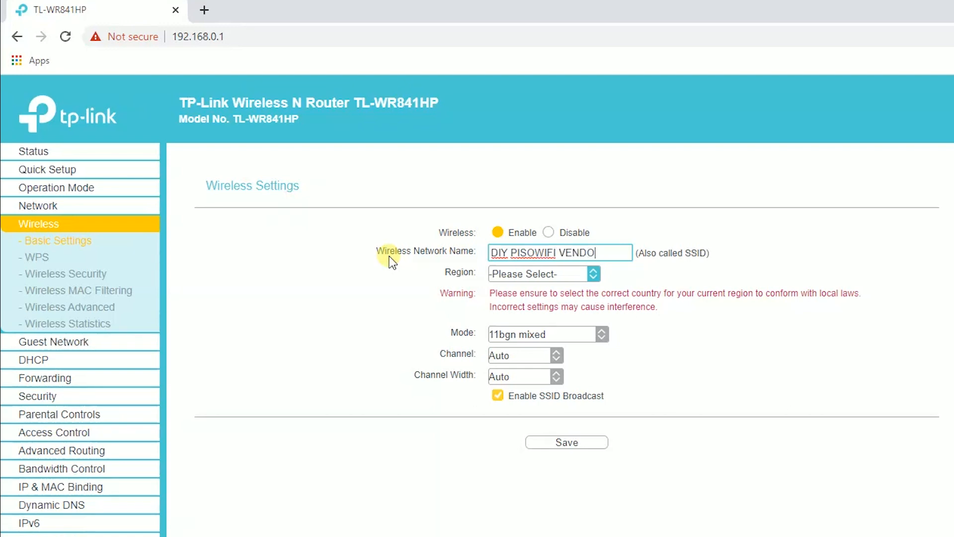
Step: Set the region to Philippines and save the wireless settings
{"action": "left_click", "coordinate": [591, 278]}
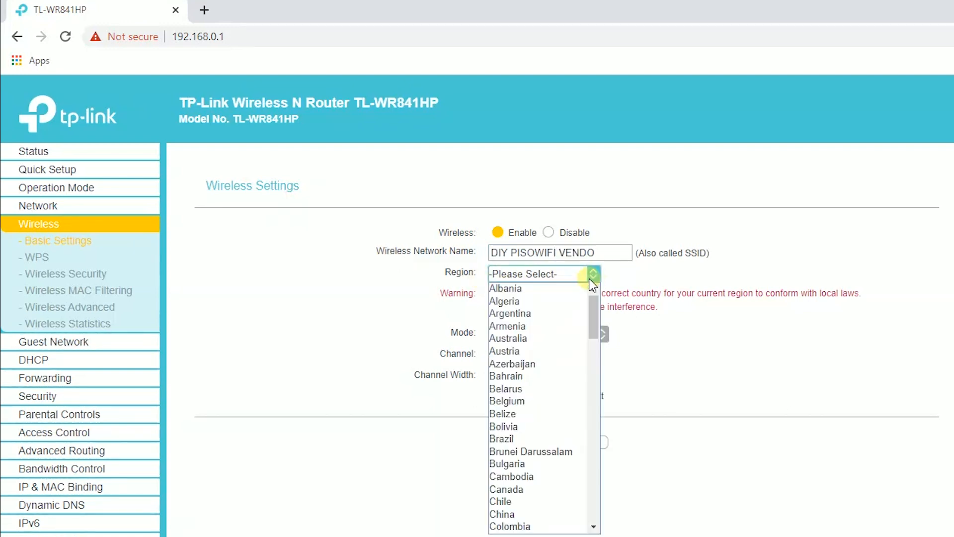
{"action": "type", "text": "ph"}
{"action": "key", "text": "Return"}
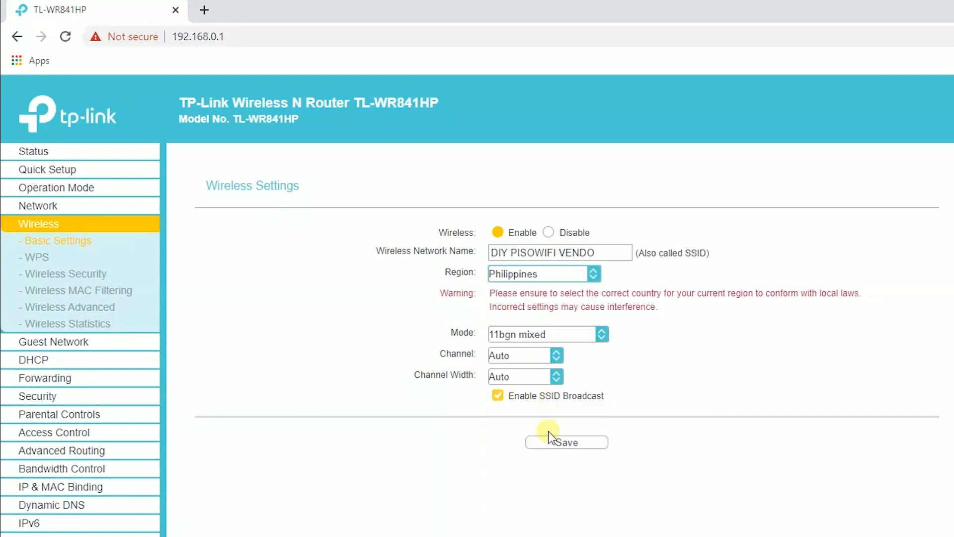
{"action": "left_click", "coordinate": [577, 448]}
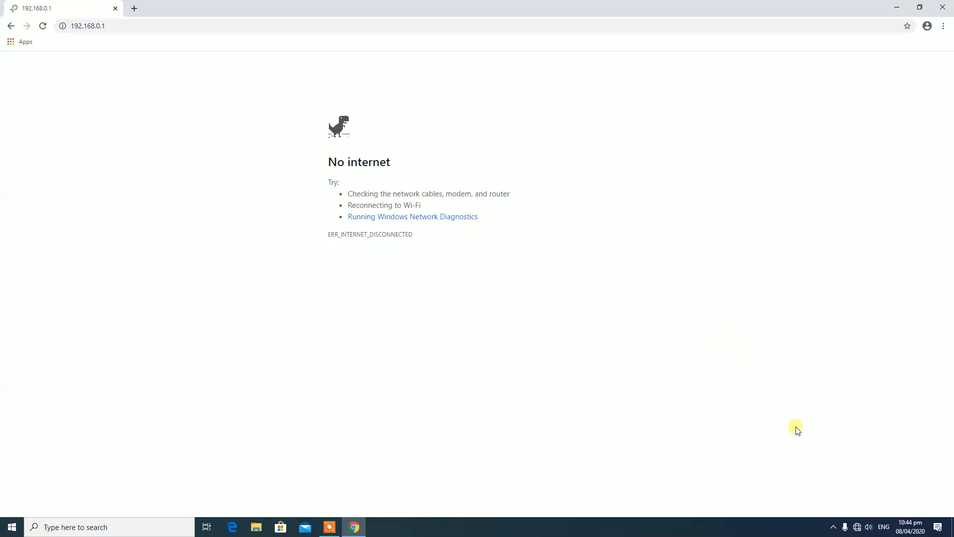
Step: Join the open DIY PISOWIFI VENDO network from the Wi-Fi flyout
{"action": "left_click", "coordinate": [856, 527]}
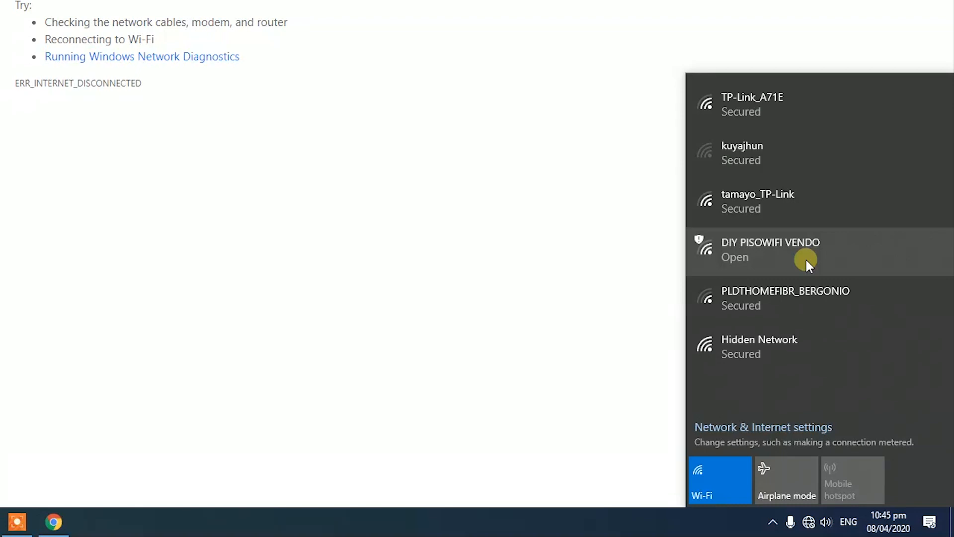
{"action": "left_click", "coordinate": [741, 256]}
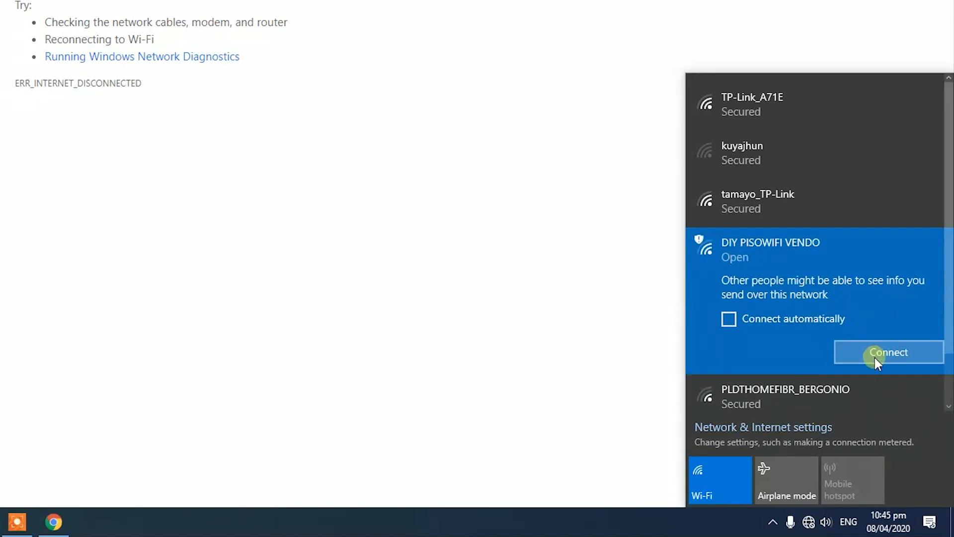
{"action": "left_click", "coordinate": [875, 359]}
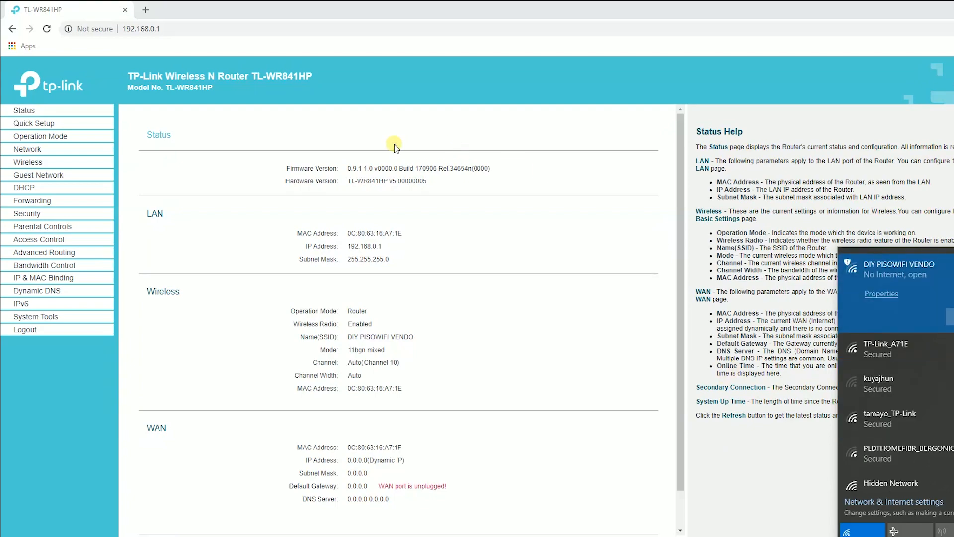
Step: Switch the operation mode to Access Point, save, and confirm the reboot
{"action": "left_click", "coordinate": [106, 137]}
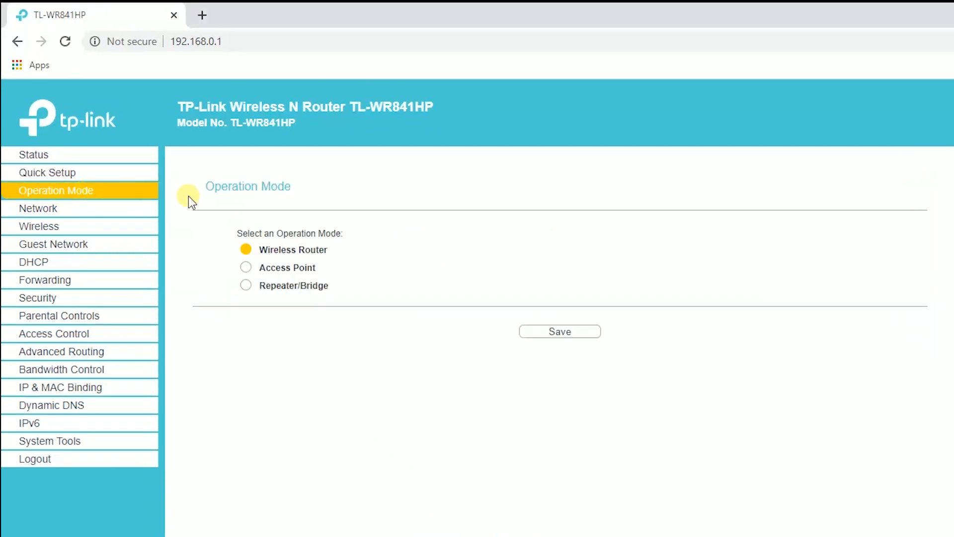
{"action": "left_click", "coordinate": [248, 269]}
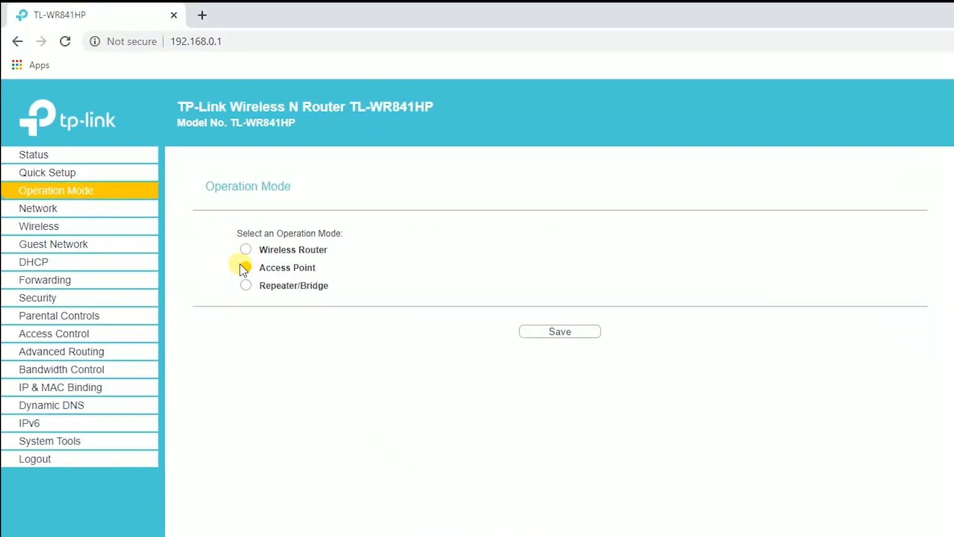
{"action": "left_click", "coordinate": [590, 336]}
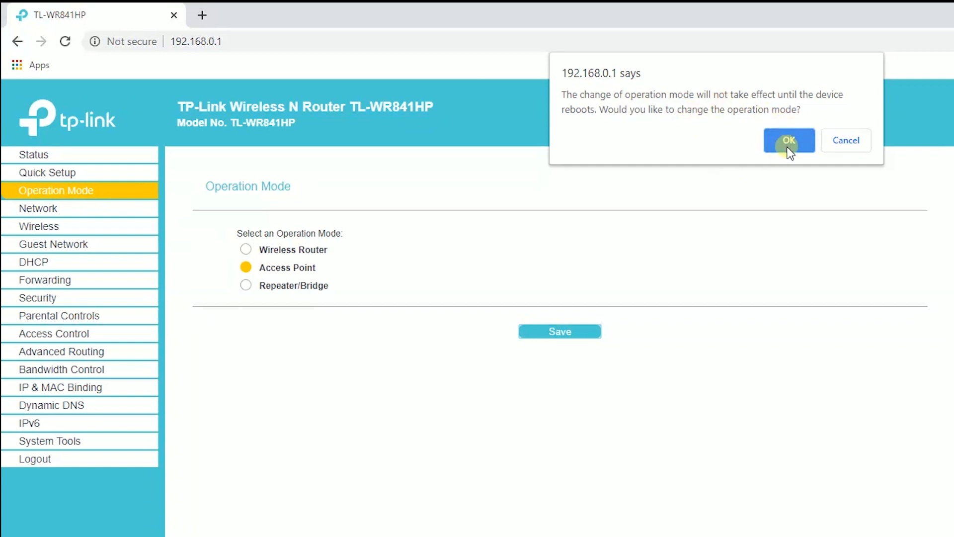
{"action": "left_click", "coordinate": [789, 145]}
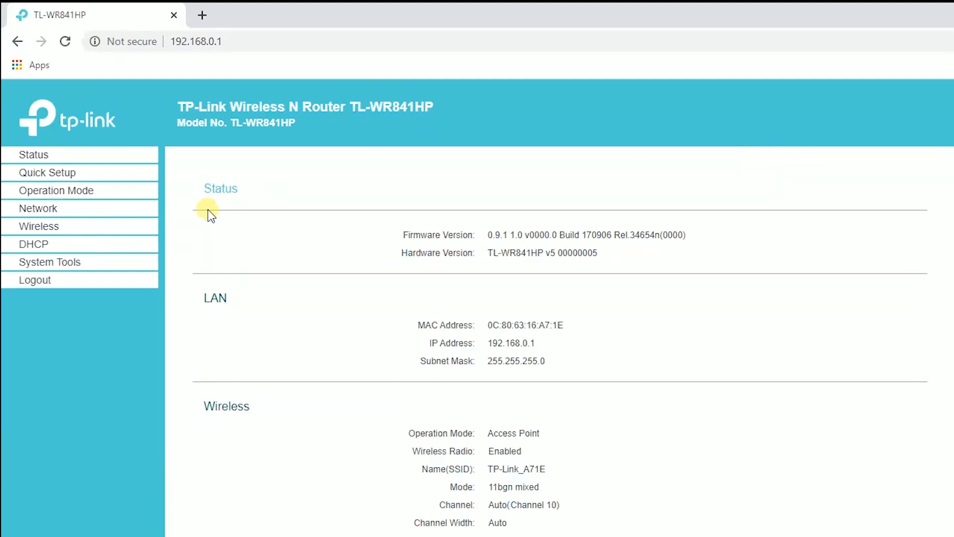
Step: Highlight the Wireless heading and Access Point mode value on the Status page
{"action": "left_click_drag", "start_coordinate": [204, 409], "coordinate": [272, 411]}
{"action": "left_click_drag", "start_coordinate": [490, 436], "coordinate": [567, 436]}
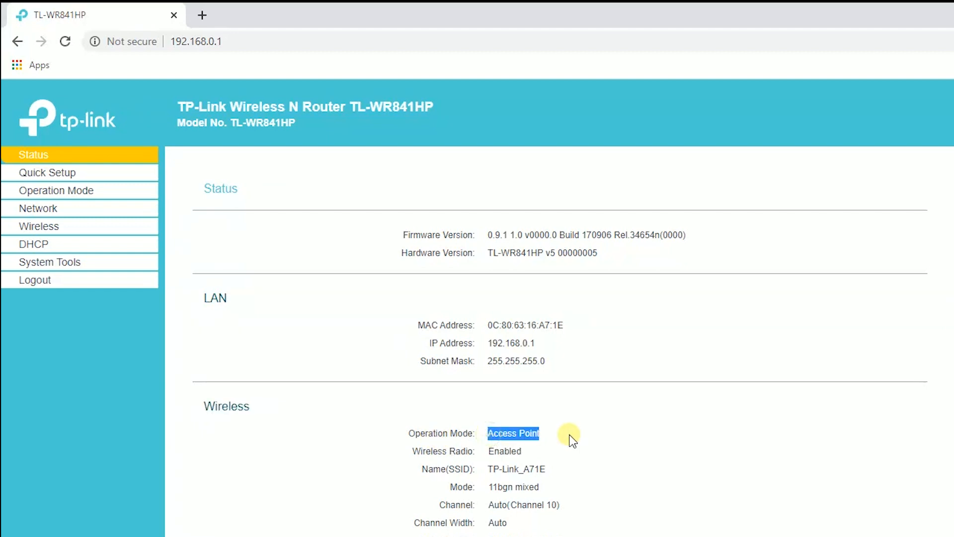
{"action": "left_click", "coordinate": [330, 249]}
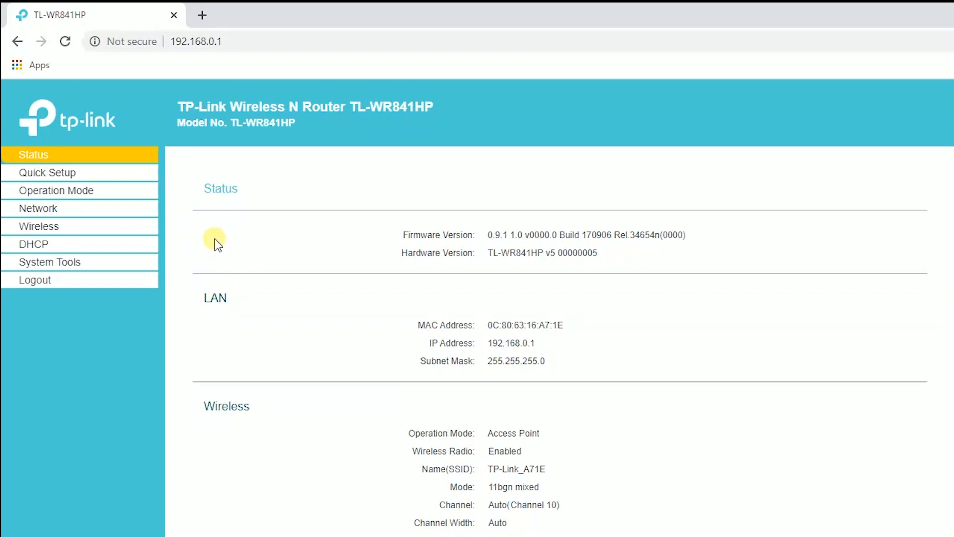
Step: Open DHCP Settings and highlight the note mentioning Smart IP (DHCP)
{"action": "left_click", "coordinate": [64, 245]}
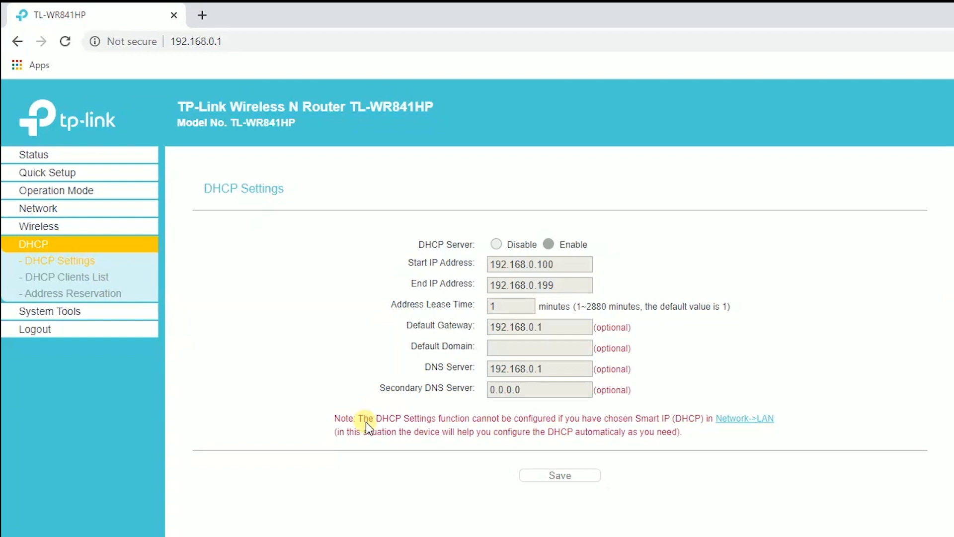
{"action": "left_click_drag", "start_coordinate": [367, 423], "coordinate": [776, 421]}
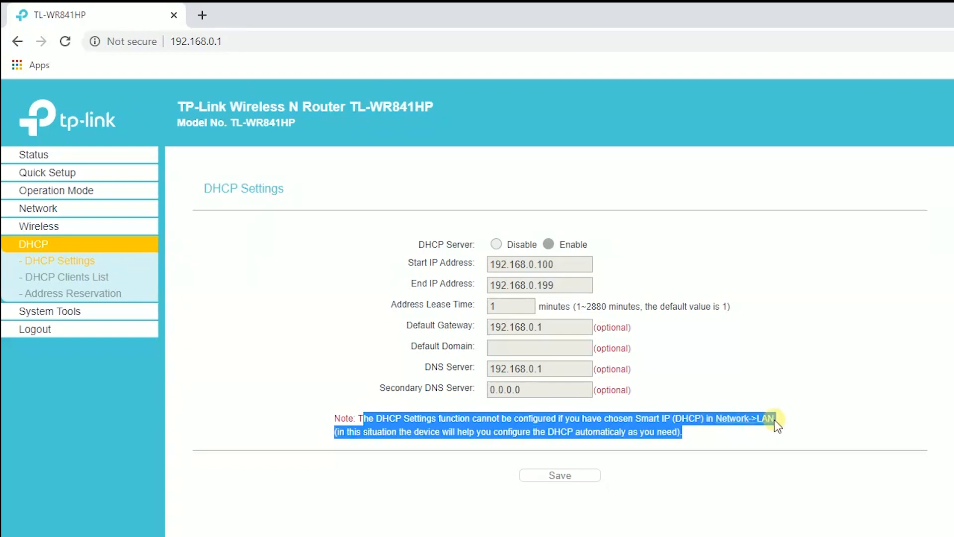
{"action": "left_click_drag", "start_coordinate": [641, 419], "coordinate": [712, 424]}
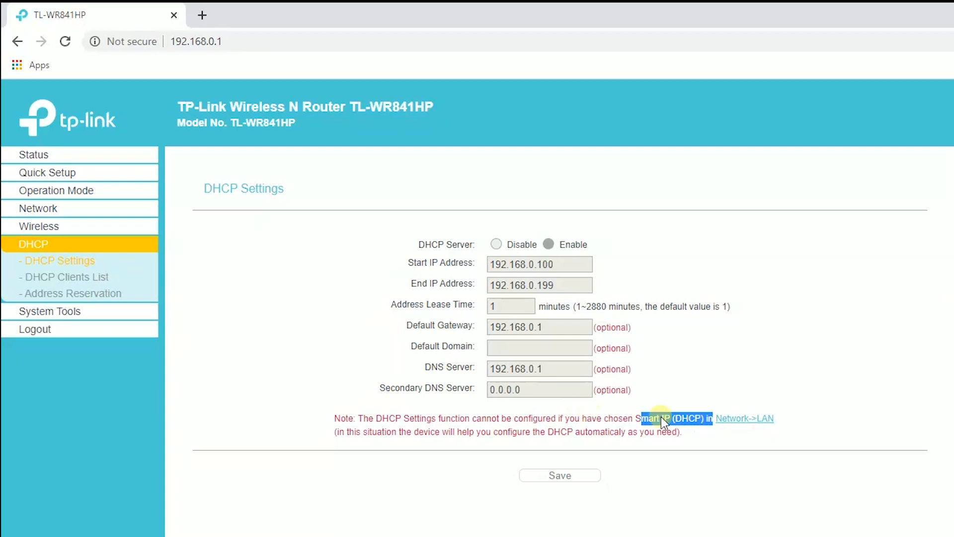
{"action": "left_click", "coordinate": [732, 392]}
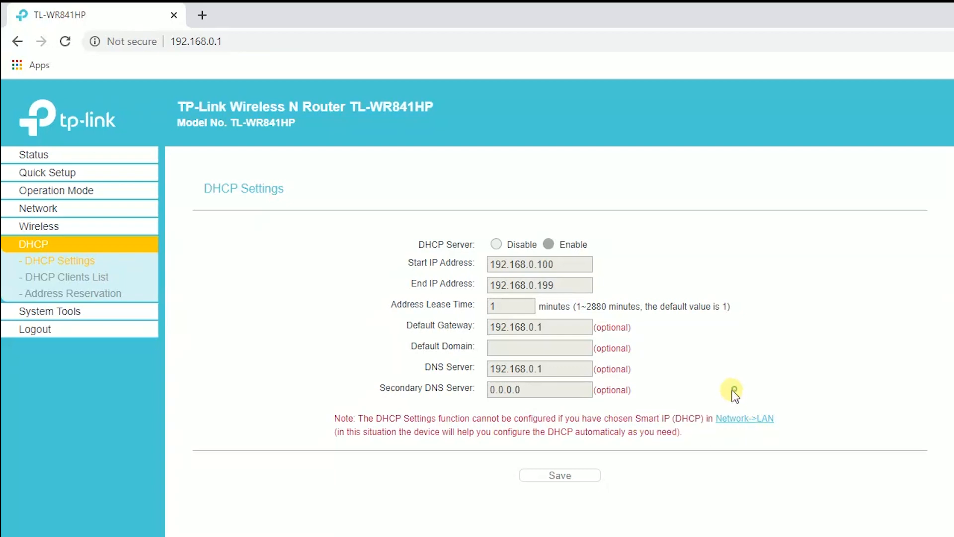
Step: Change LAN Type from Smart IP(DHCP) to Static IP and save, keeping 192.168.0.1 / 255.255.255.0
{"action": "left_click", "coordinate": [71, 213]}
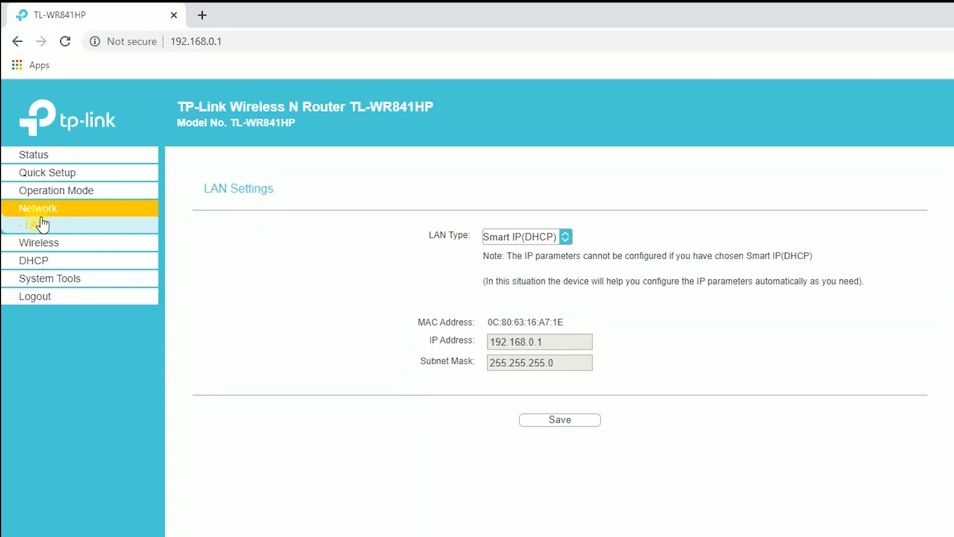
{"action": "left_click_drag", "start_coordinate": [202, 189], "coordinate": [314, 192]}
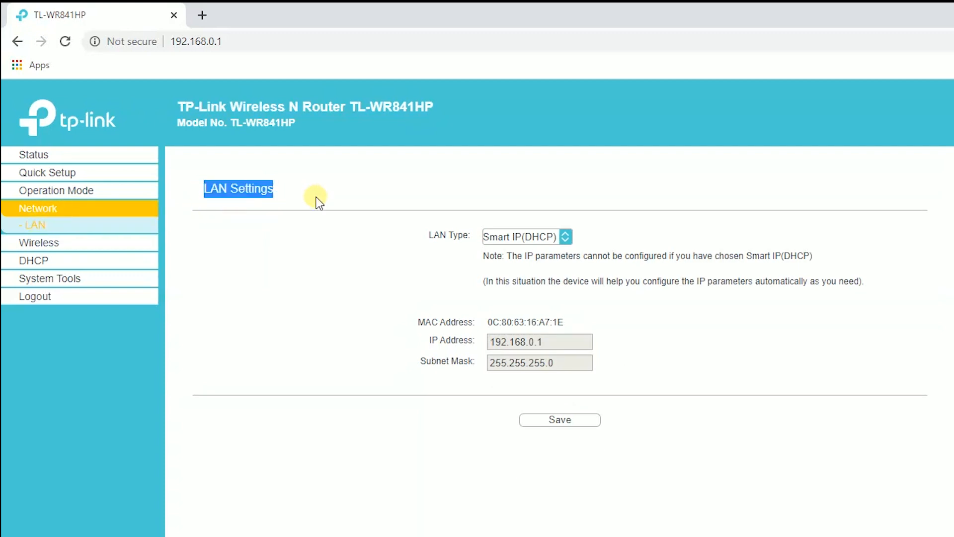
{"action": "left_click_drag", "start_coordinate": [428, 237], "coordinate": [473, 237]}
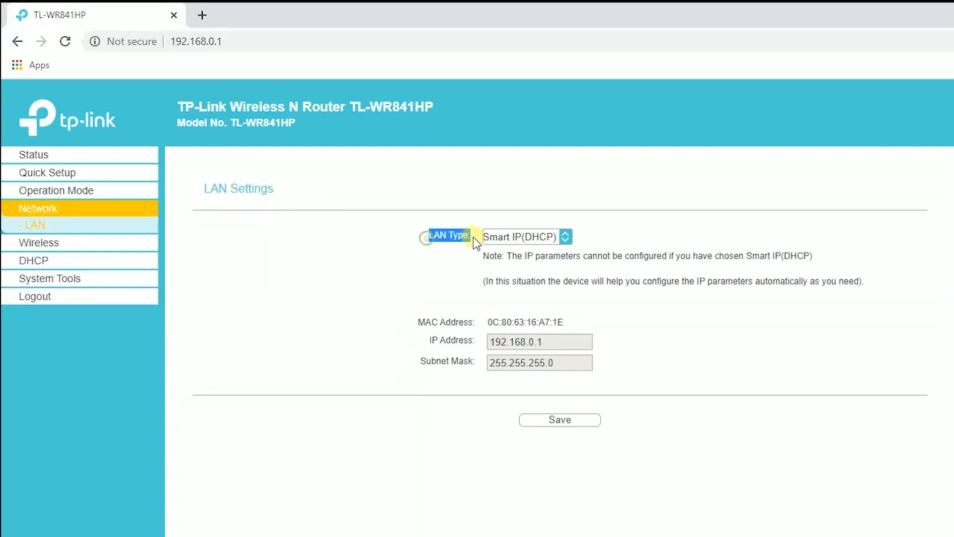
{"action": "left_click", "coordinate": [533, 236]}
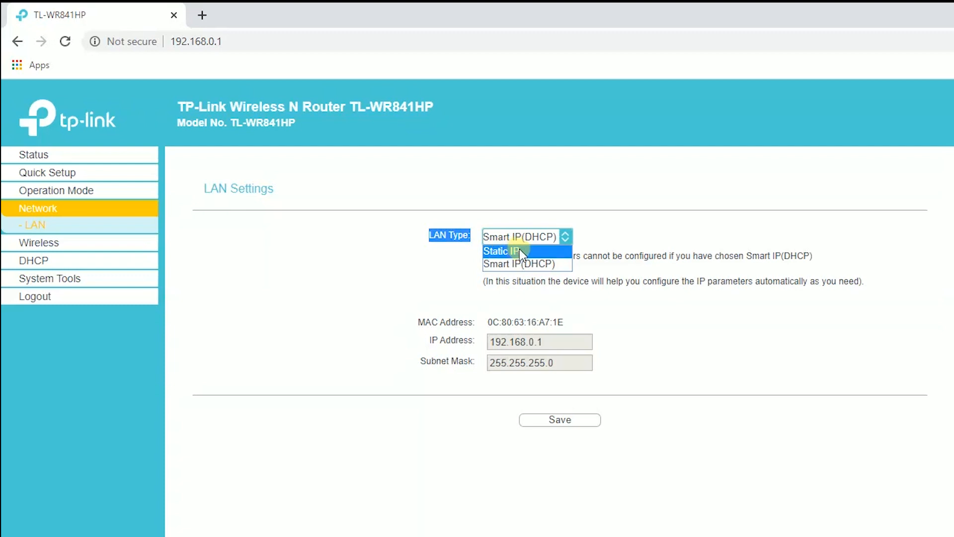
{"action": "left_click", "coordinate": [525, 253]}
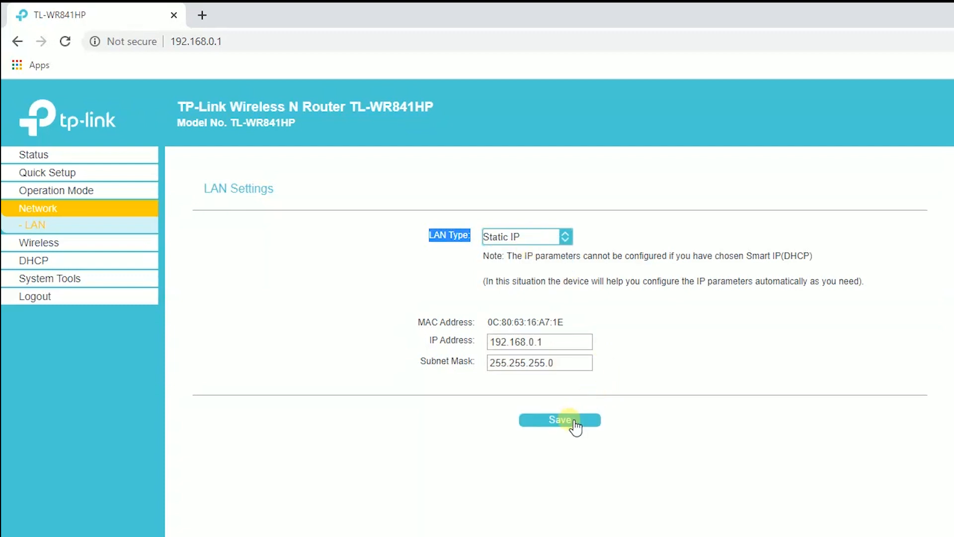
{"action": "left_click", "coordinate": [575, 423]}
{"action": "left_click_drag", "start_coordinate": [432, 236], "coordinate": [481, 239]}
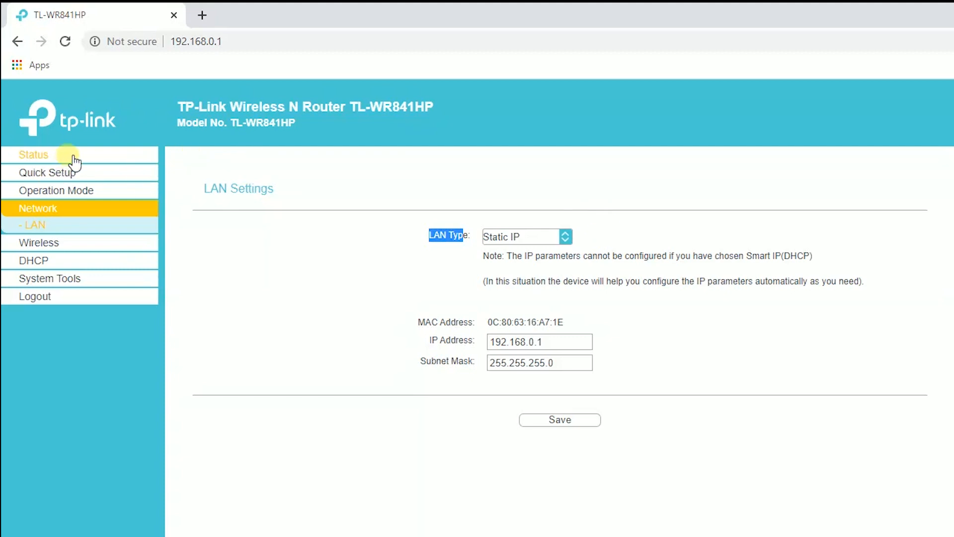
Step: Set DHCP Server to Disable on the DHCP Settings page and save
{"action": "left_click", "coordinate": [54, 264]}
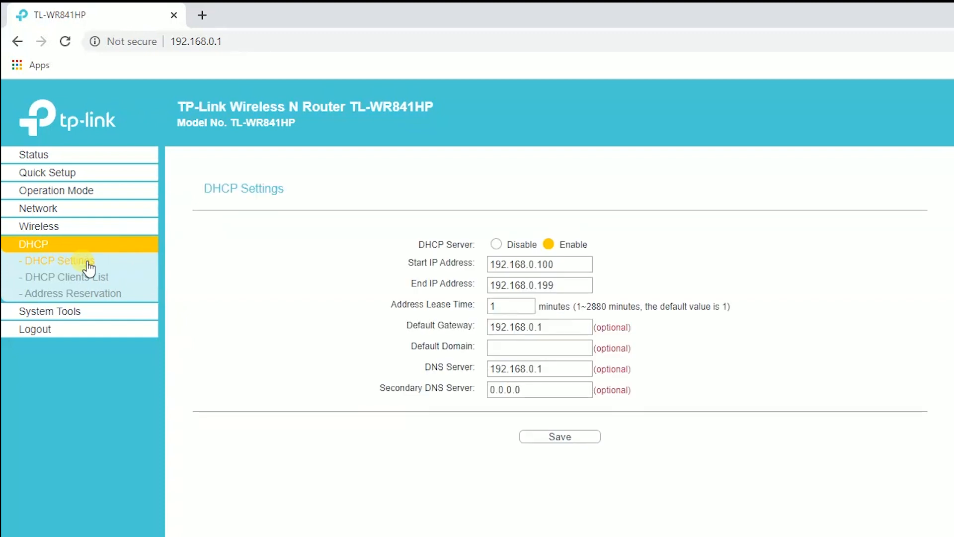
{"action": "left_click_drag", "start_coordinate": [219, 196], "coordinate": [289, 204]}
{"action": "left_click_drag", "start_coordinate": [417, 244], "coordinate": [483, 255]}
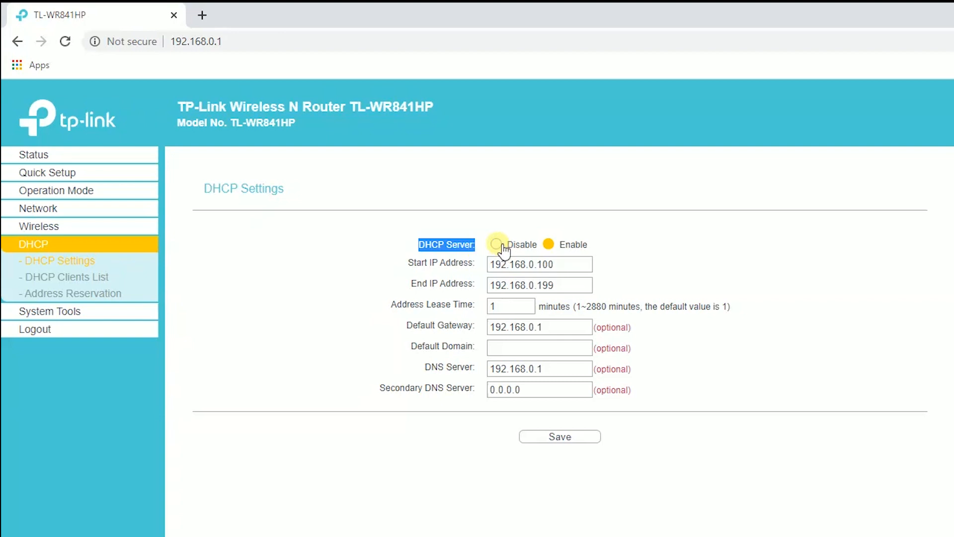
{"action": "left_click", "coordinate": [497, 244]}
{"action": "left_click", "coordinate": [566, 438]}
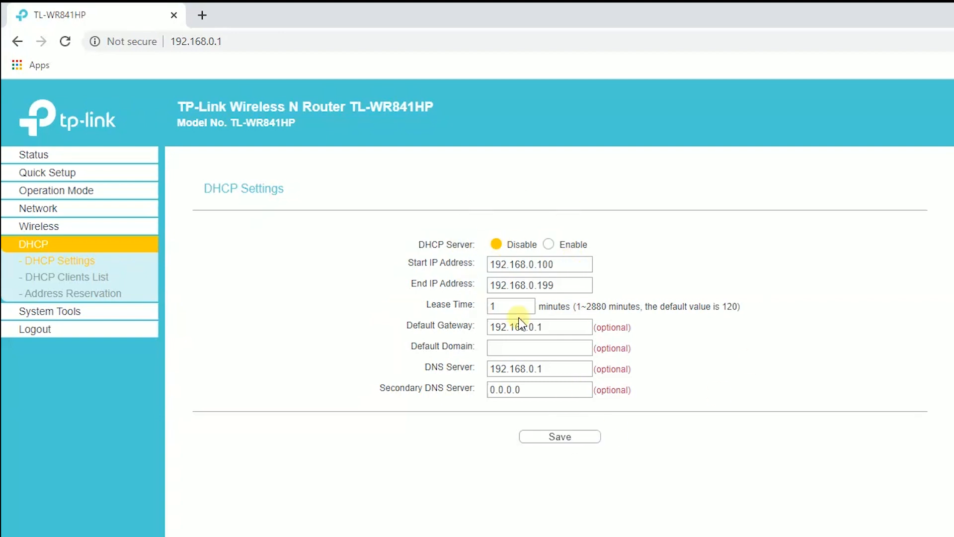